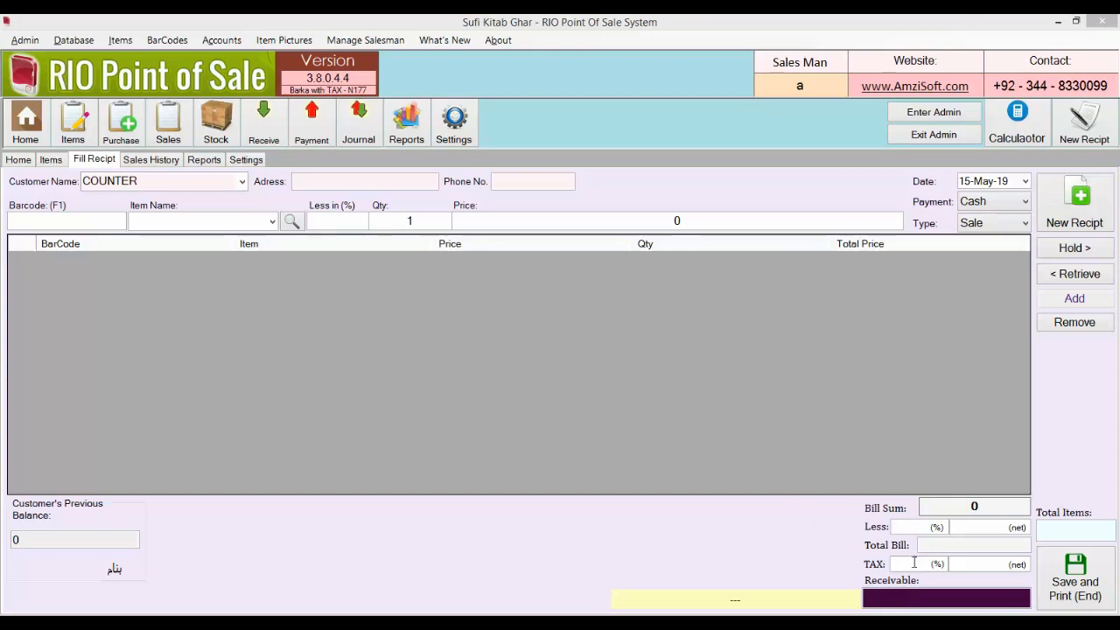
- Select the COUNTER customer and add the items with barcodes 1, 2 and 3 to the receipt
left_click(965, 568)
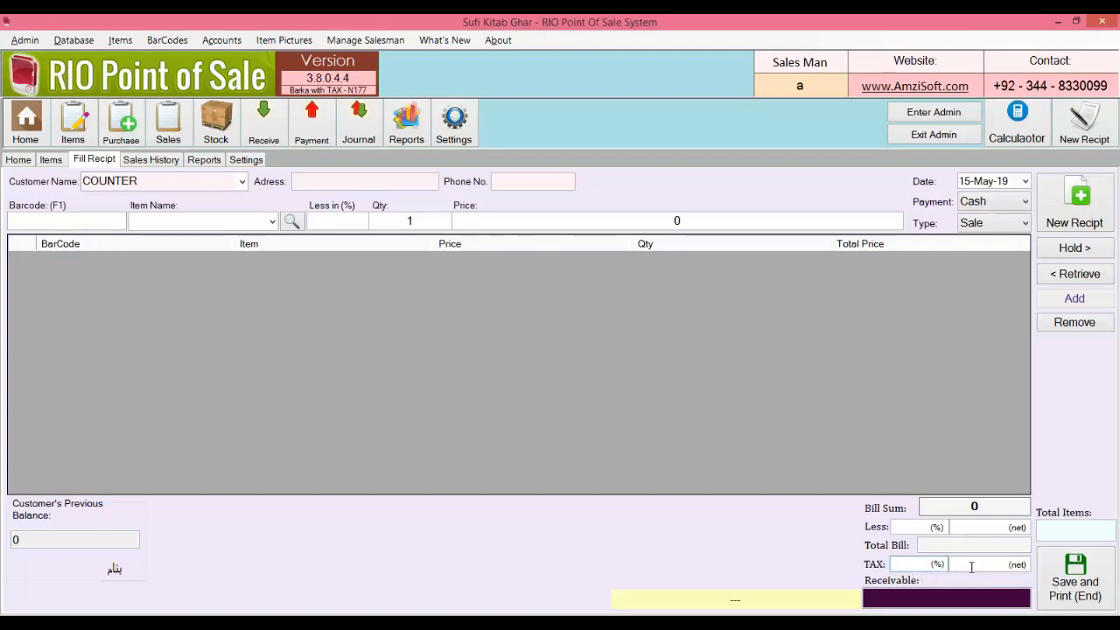
left_click(970, 569)
left_click(244, 182)
left_click(235, 198)
type("1")
key("Return")
type("2")
key("Return")
type("3")
key("Return")
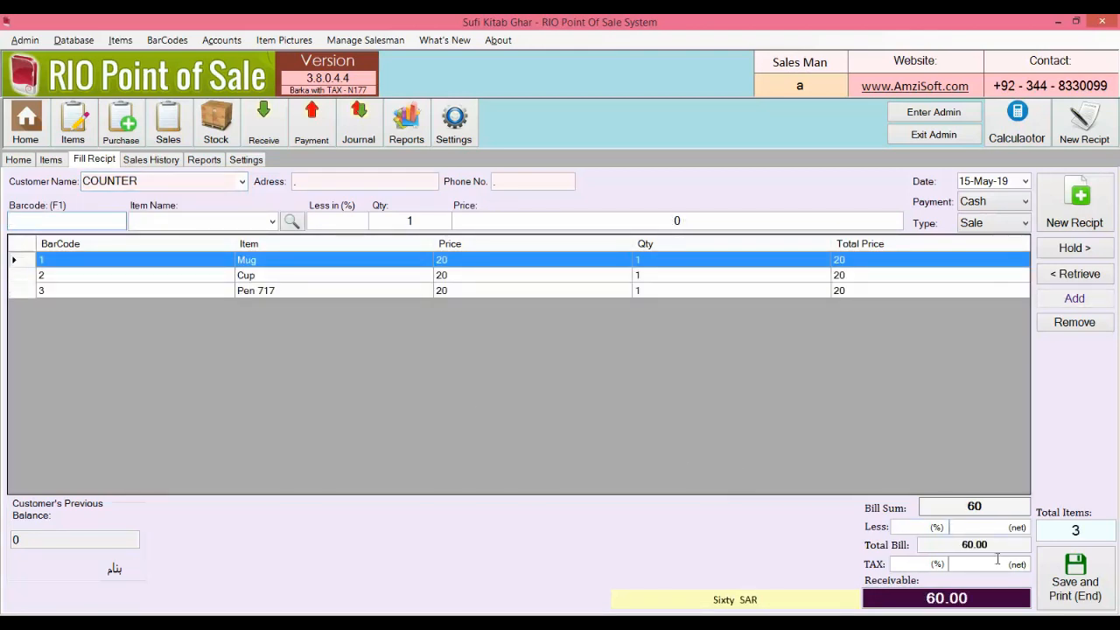
- Try a 10 percent tax on the receipt and clear the percentage again
left_click(920, 562)
type("5")
key("BackSpace")
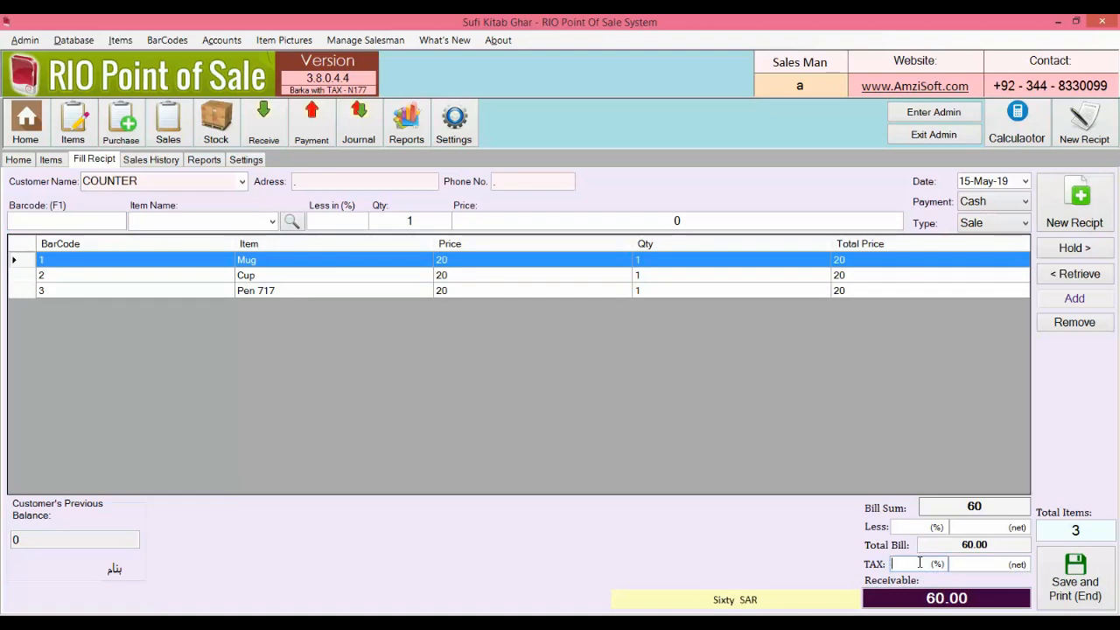
type("10")
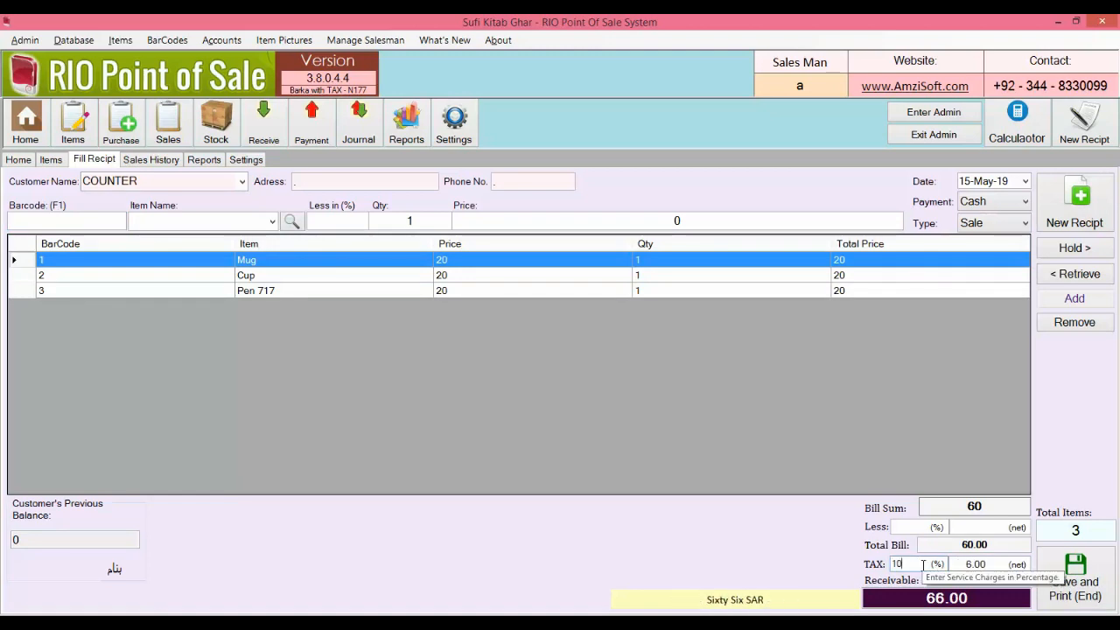
key("BackSpace")
- Try a net tax amount of 20 on the receipt
left_click(962, 564)
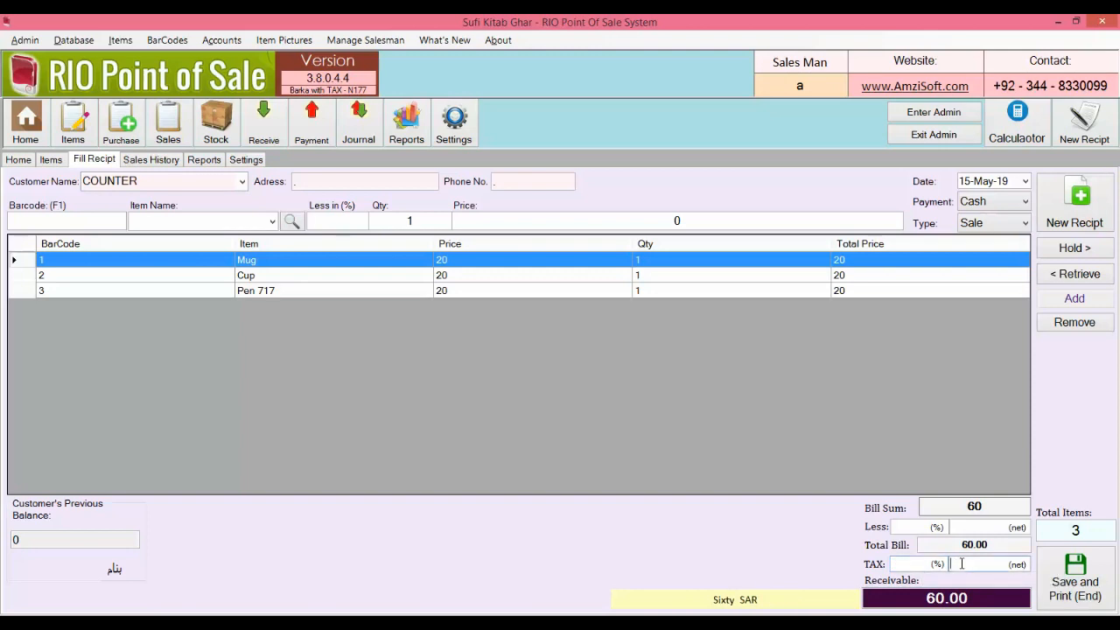
type("10")
key("BackSpace")
key("BackSpace")
type("20")
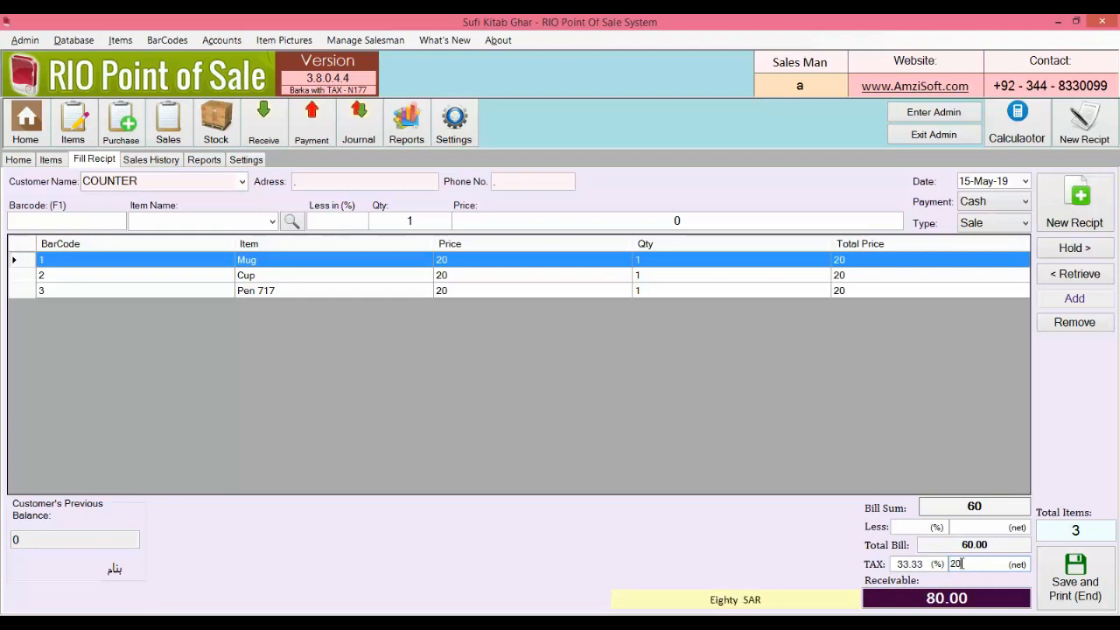
- Review the automatic tax option and its percentage in the program settings and return to the receipt
left_click(260, 165)
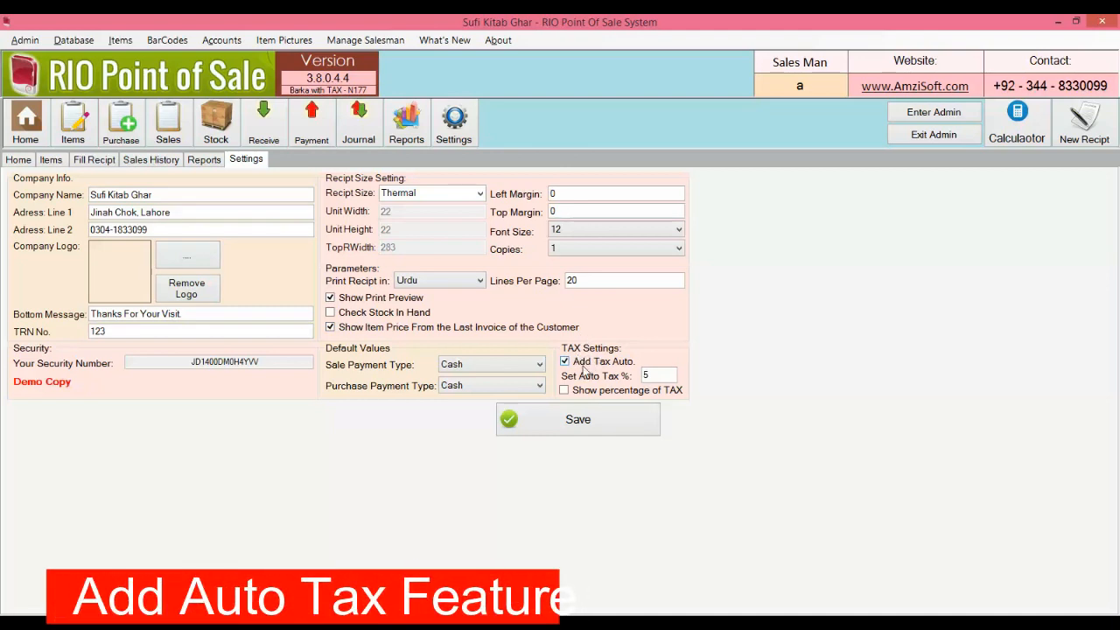
left_click(652, 376)
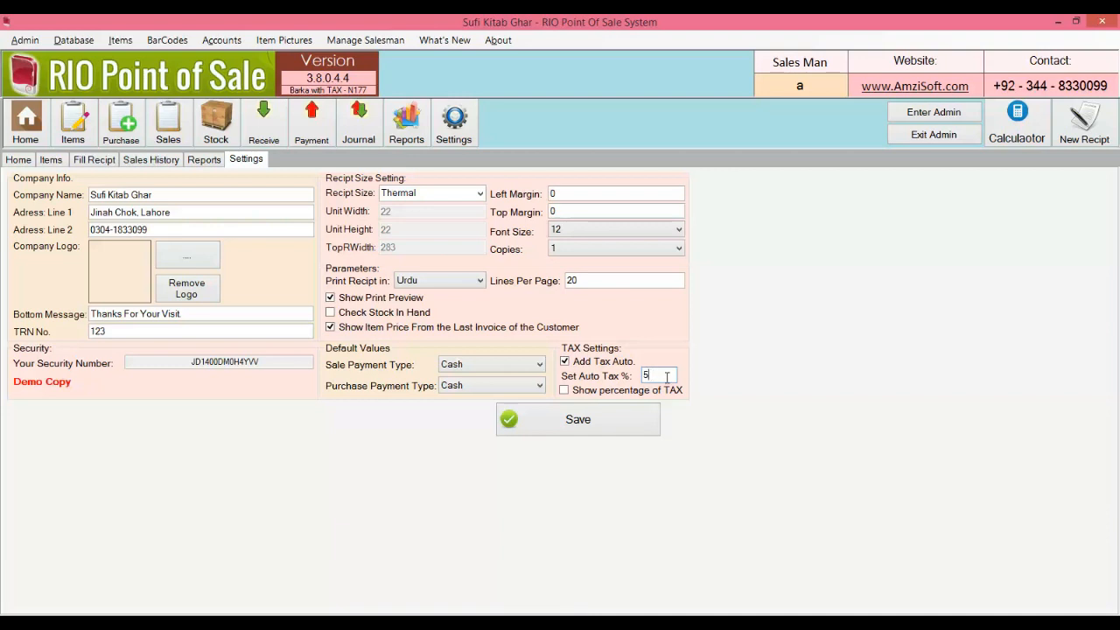
left_click_drag(660, 376, 634, 378)
left_click(107, 164)
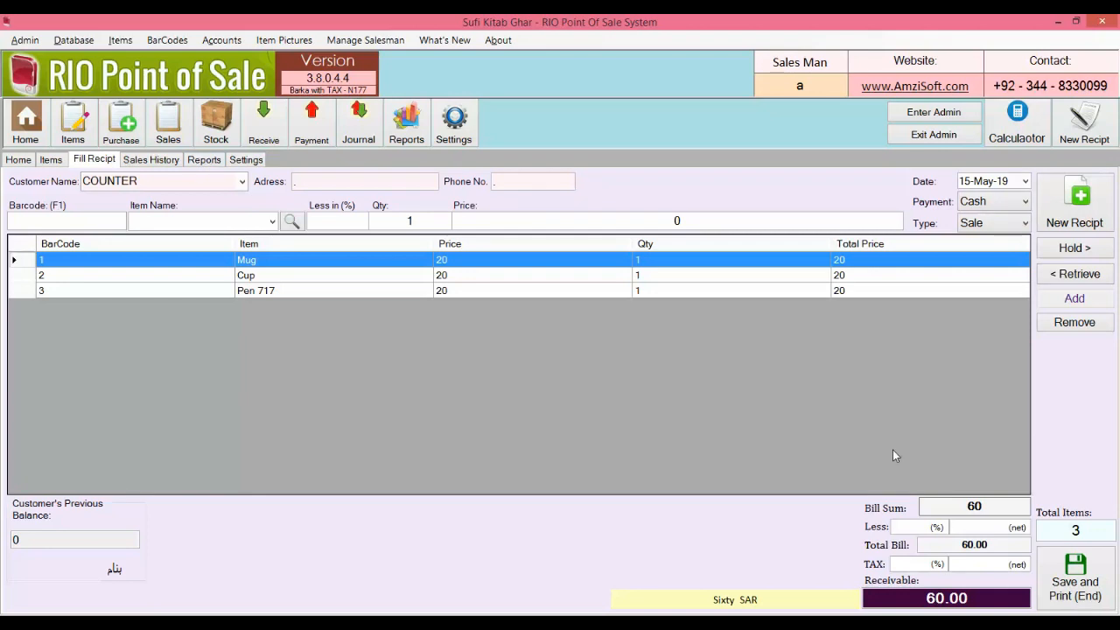
- Save and print the receipt with 90 received, and close its print preview
left_click(1072, 575)
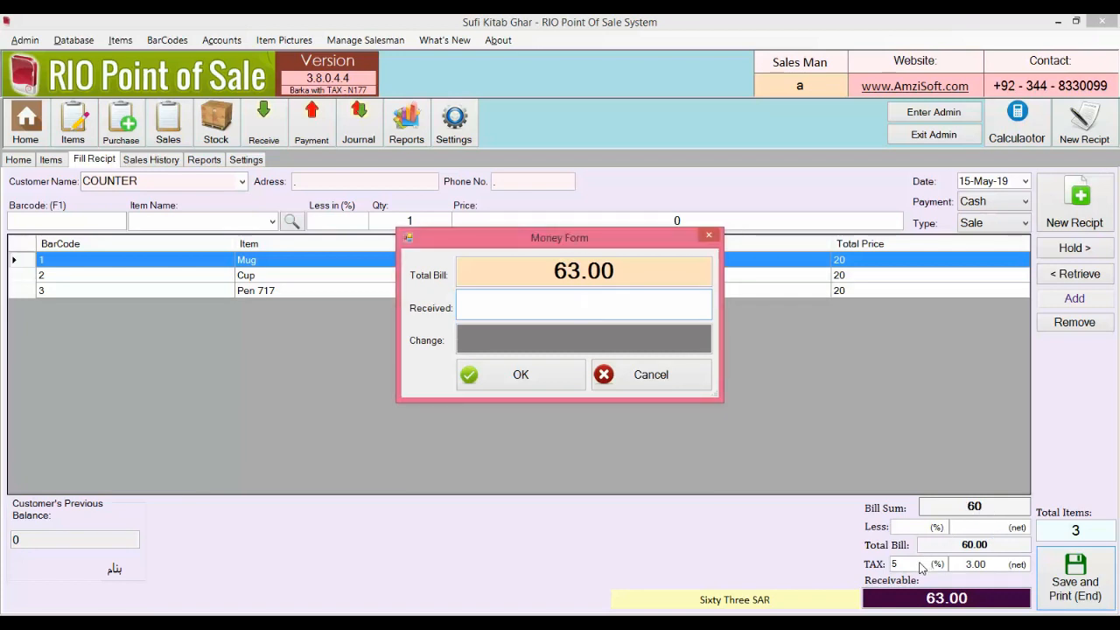
type("90")
key("Return")
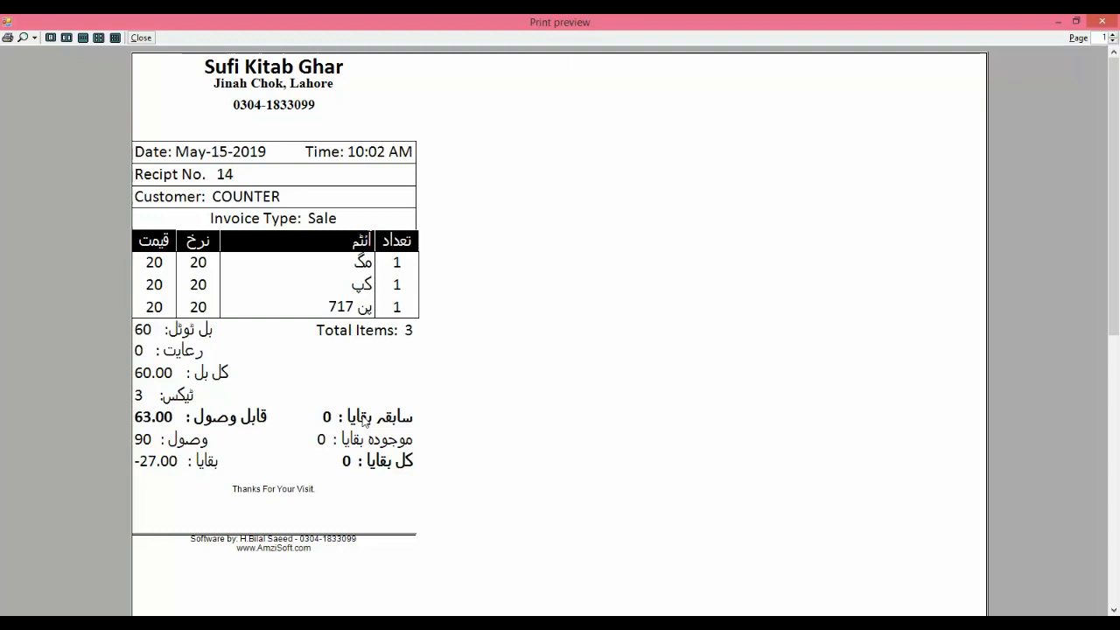
left_click(1118, 21)
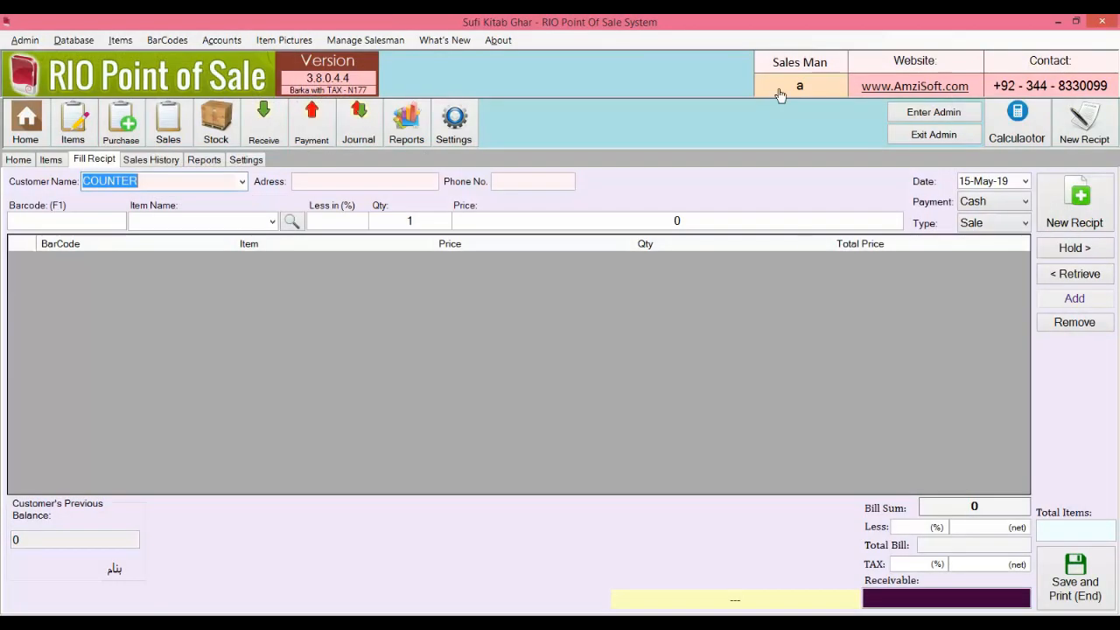
- Set the receipt print language to English in the settings
left_click(236, 166)
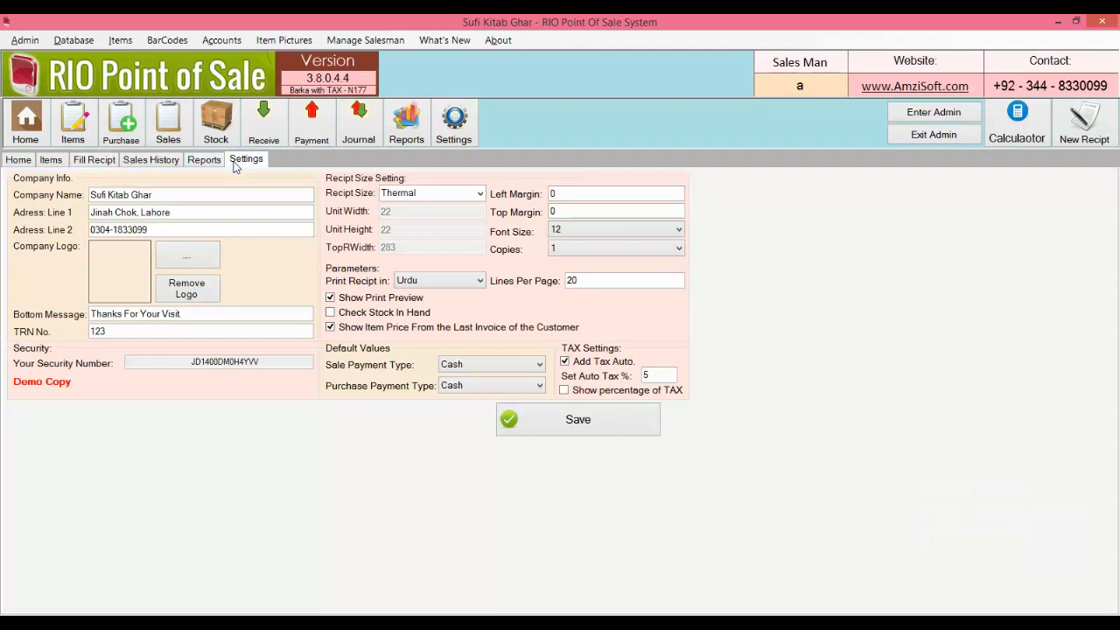
left_click(441, 281)
left_click(435, 300)
- Reopen the three-item COUNTER receipt from the sales history, save and print it with 90 received, and close the preview
left_click(151, 160)
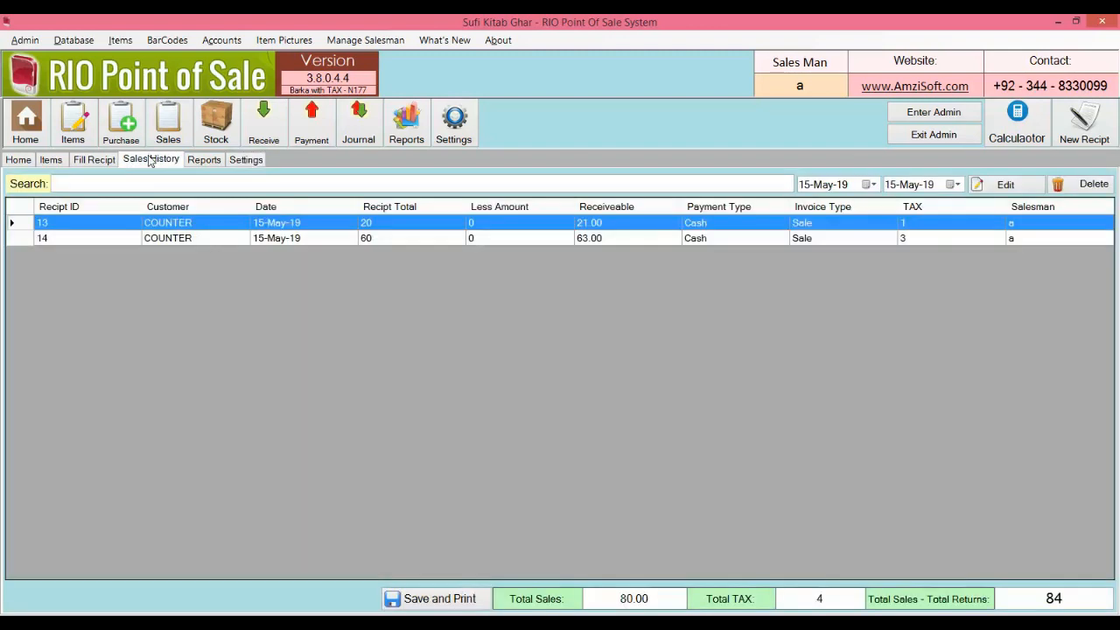
double_click(162, 236)
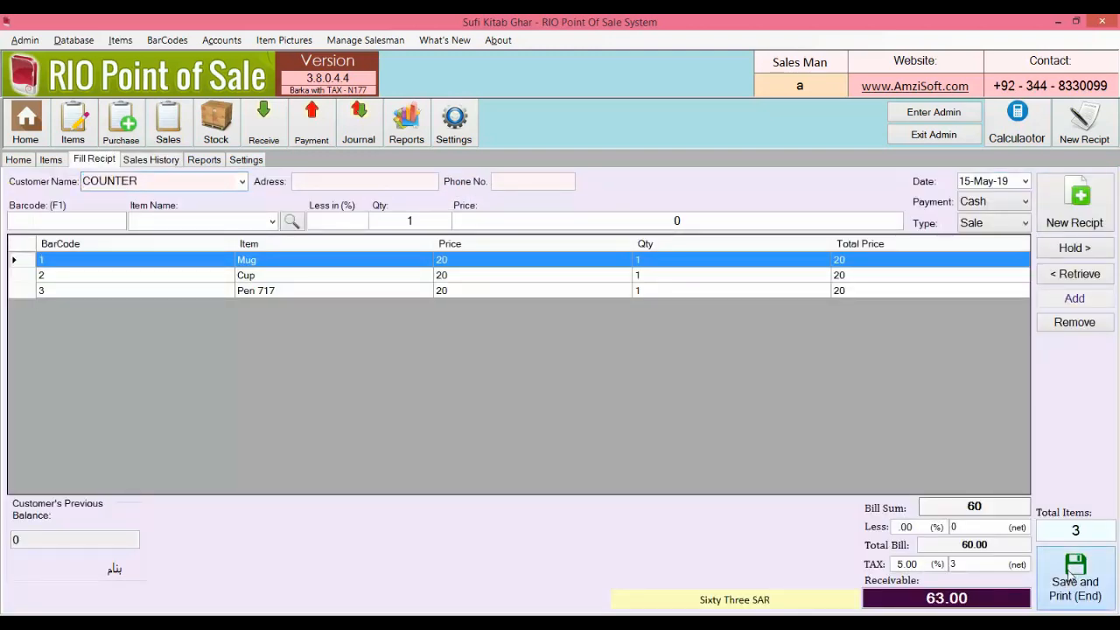
left_click(1071, 573)
type("90")
key("Return")
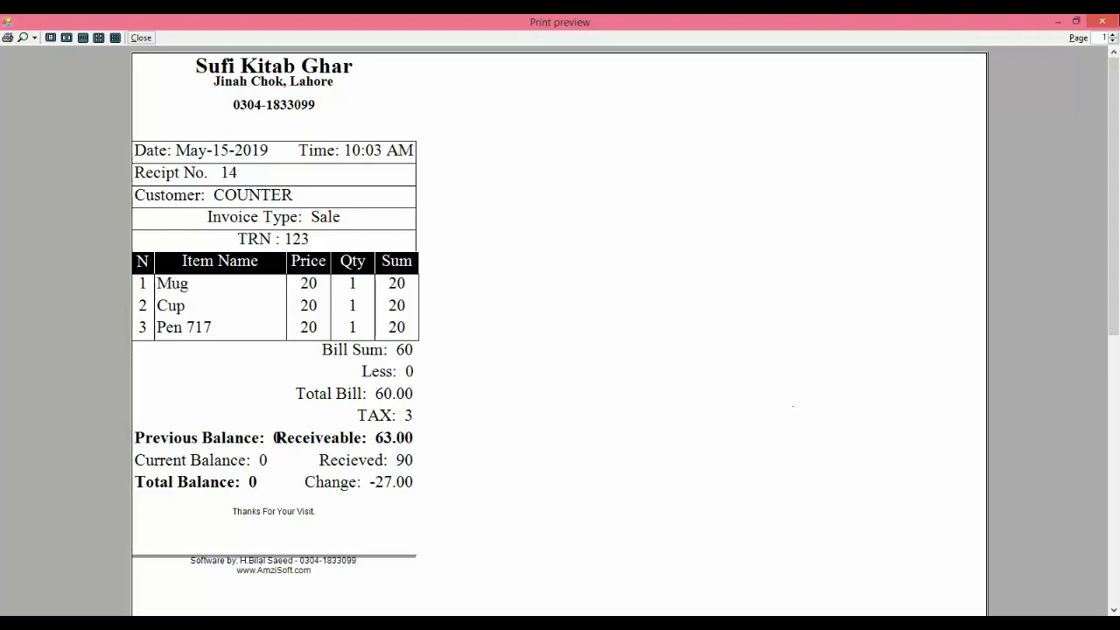
left_click(1102, 20)
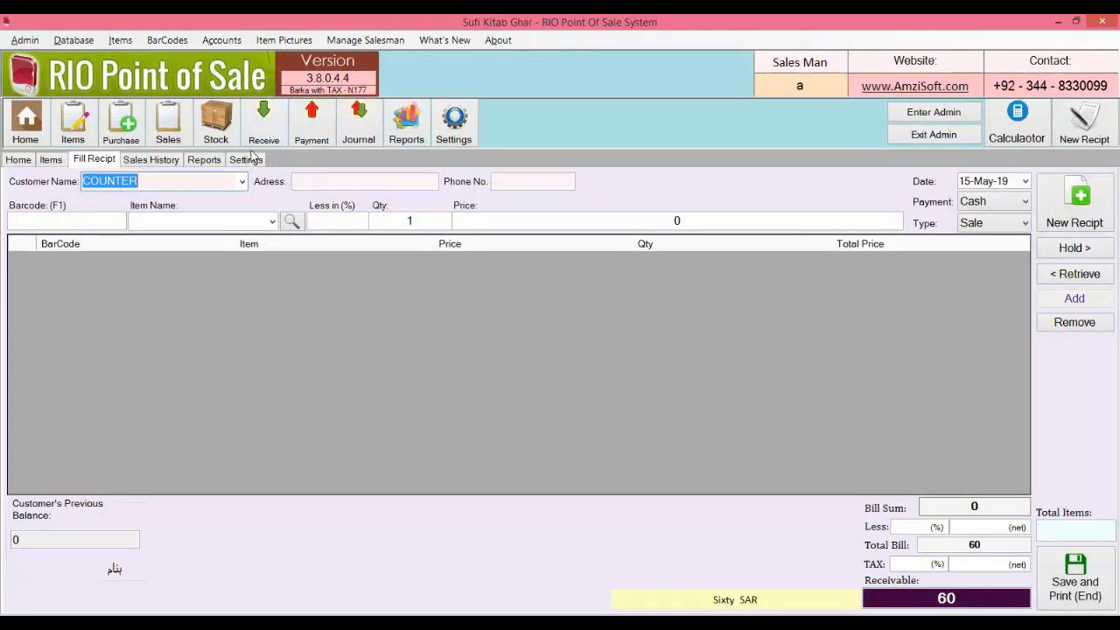
- Set the receipt font size to 10 and save the settings
left_click(246, 160)
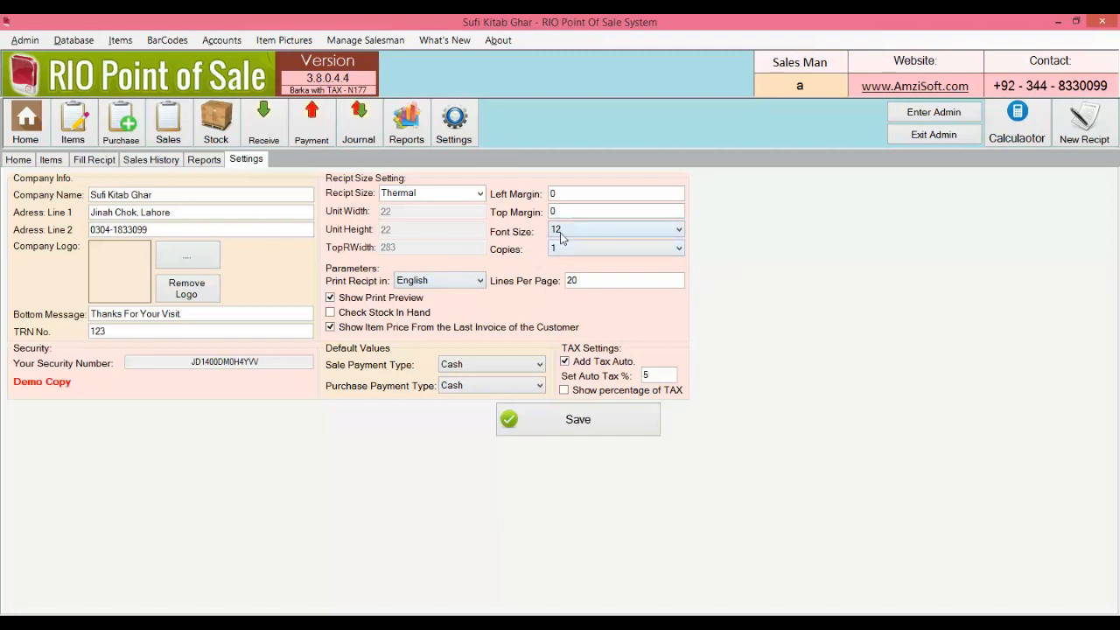
left_click(561, 238)
left_click(564, 289)
left_click(560, 414)
key("Return")
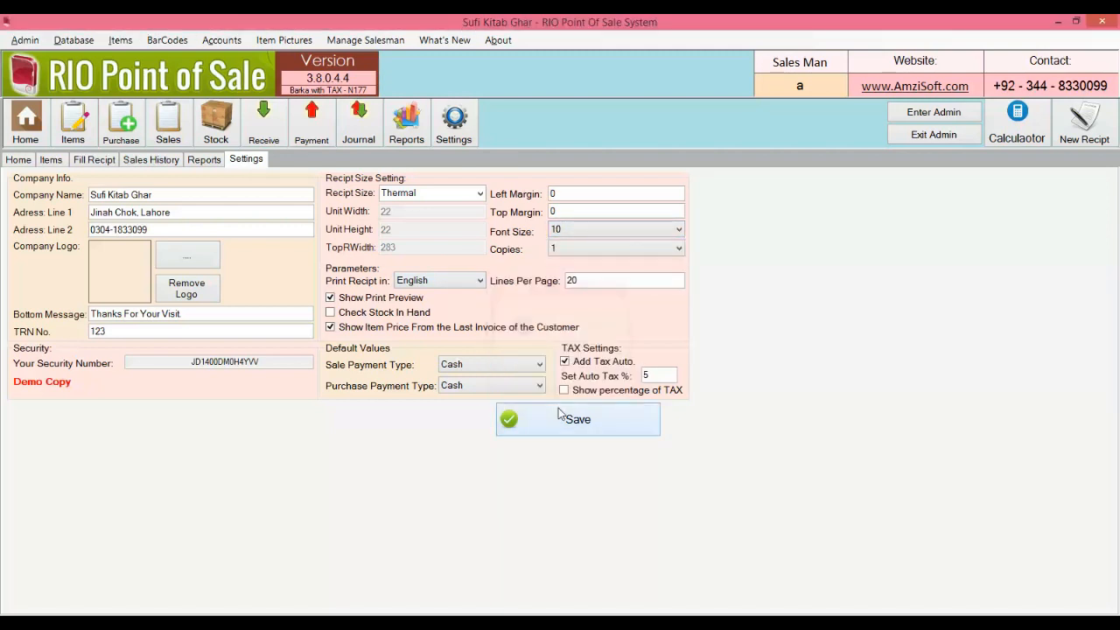
- Reopen the three-item receipt from the sales history and reprint it in the smaller font with 90 received, closing the preview
left_click(152, 161)
double_click(155, 238)
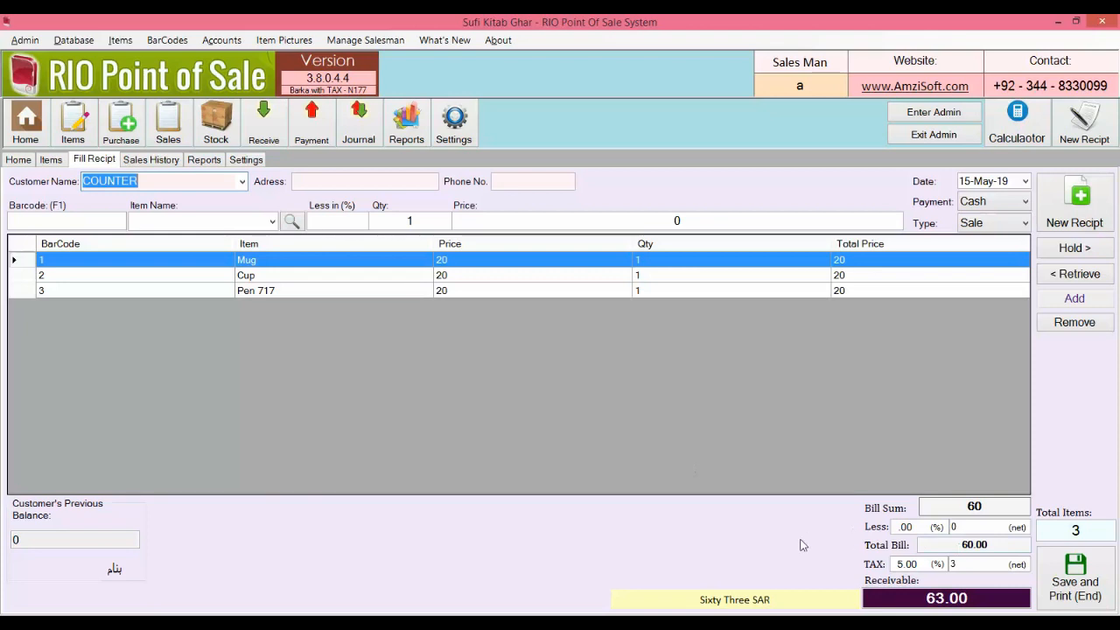
left_click(1067, 606)
type("90")
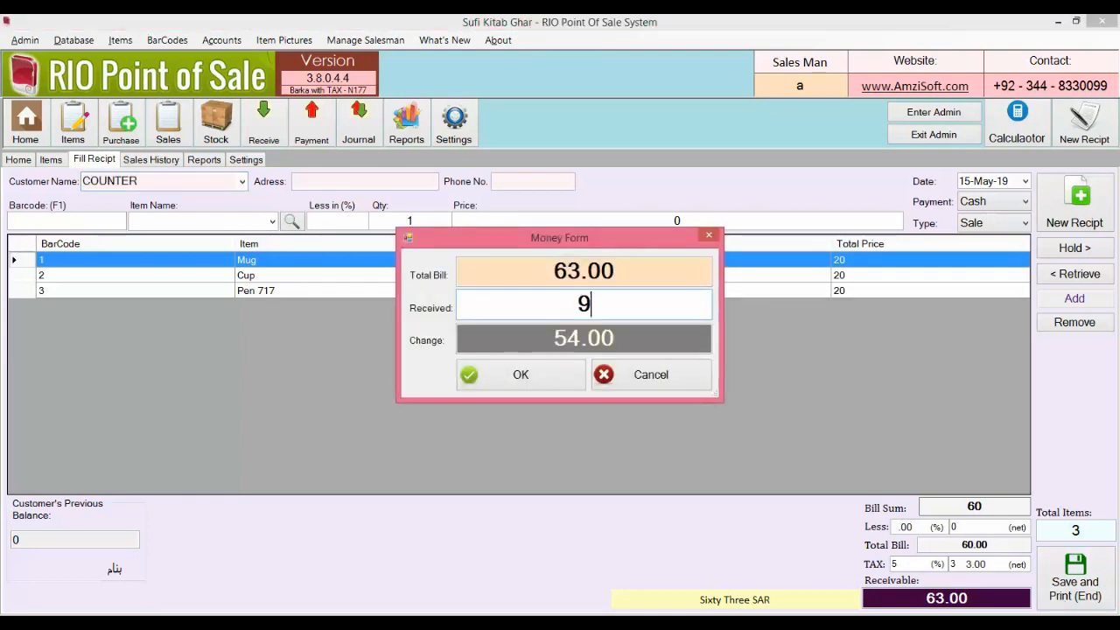
key("Return")
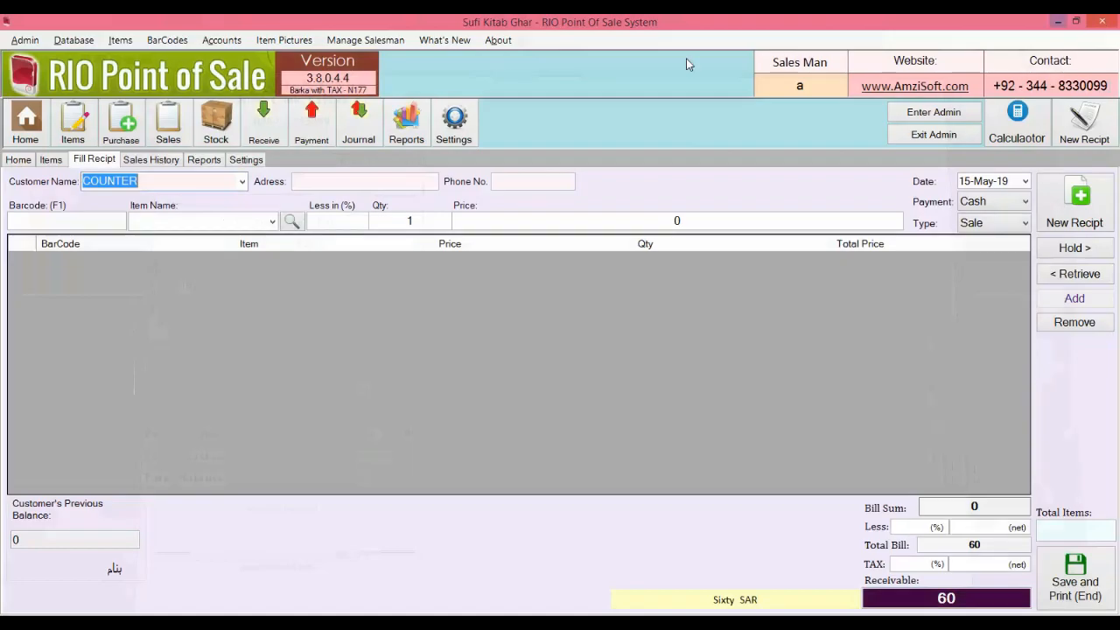
left_click(1102, 21)
- Set the receipt print language to English + Arabic in the settings
left_click(243, 165)
left_click(413, 280)
left_click(424, 308)
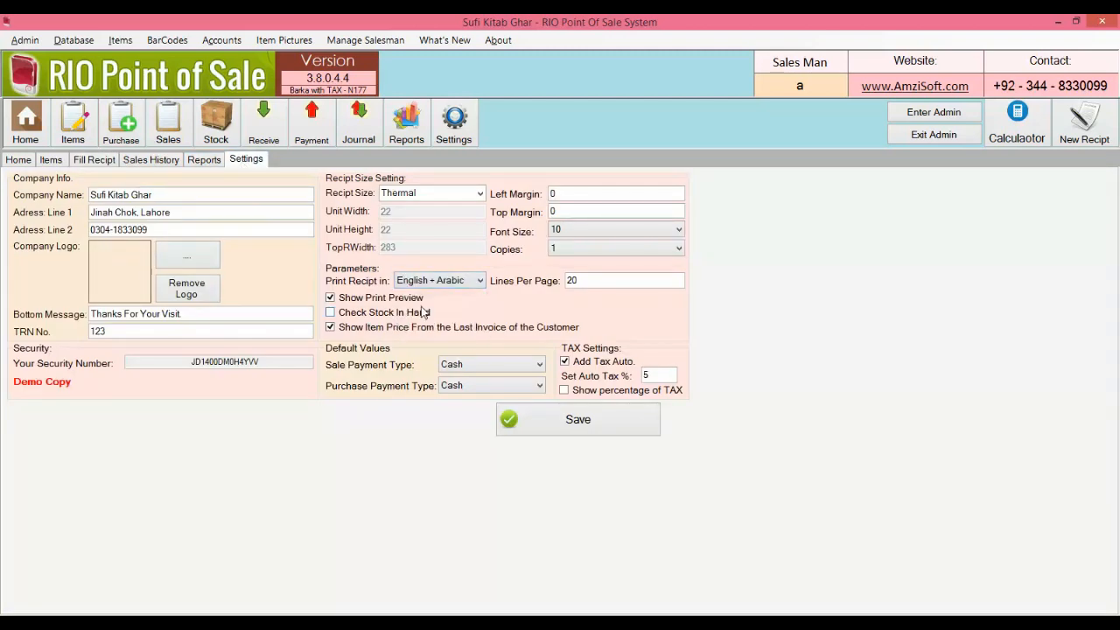
- Reopen the three-item receipt from the sales history and reprint it in English and Arabic with 90 received, closing the preview
left_click(152, 161)
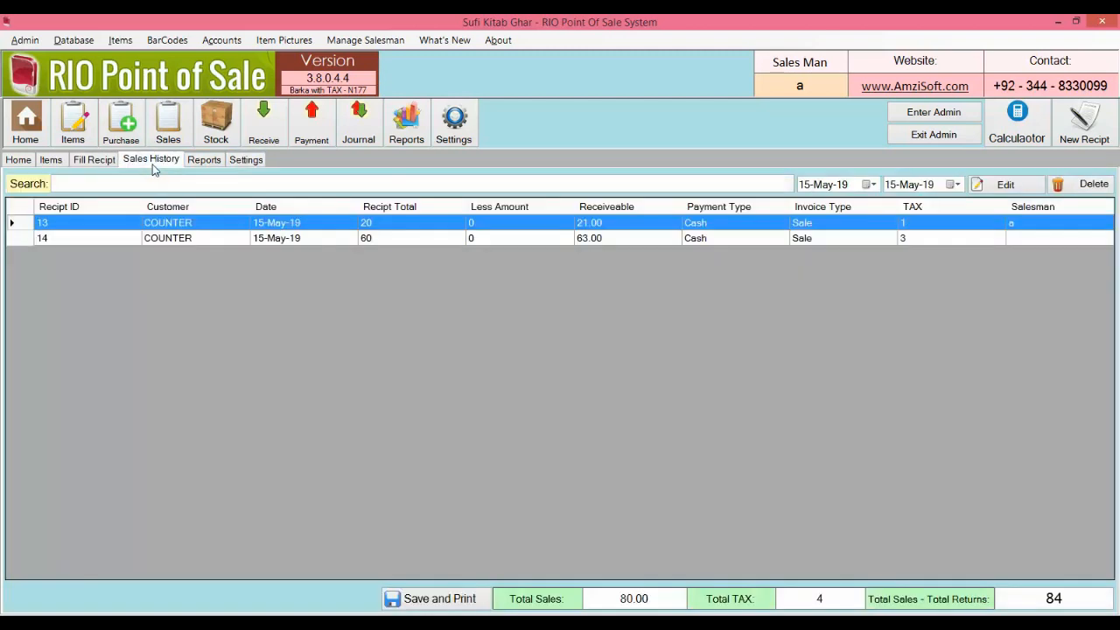
double_click(160, 236)
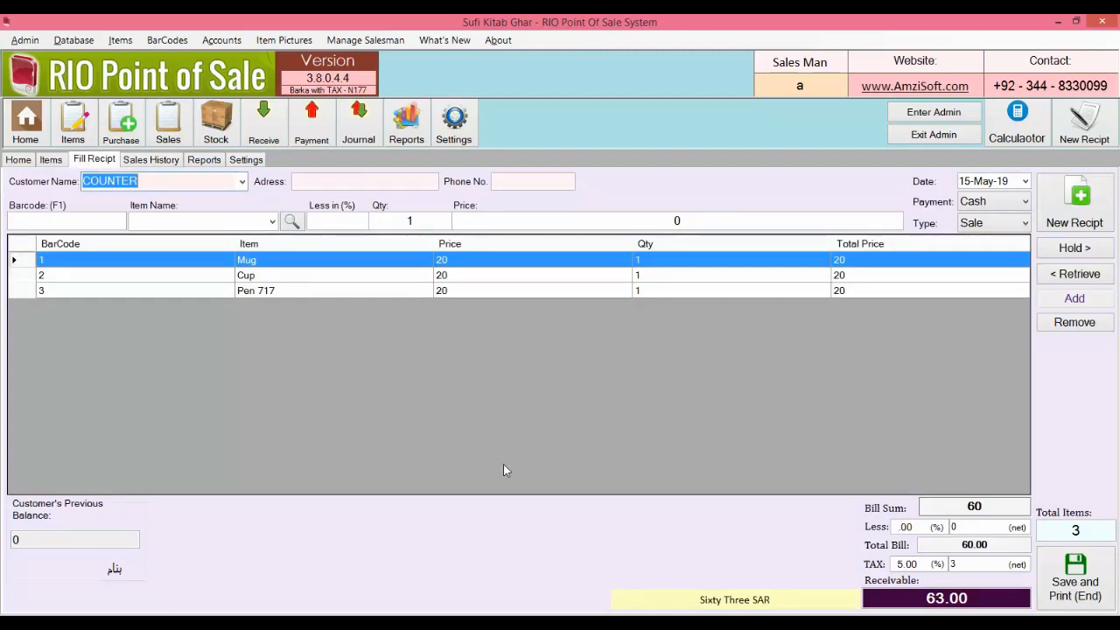
key("End")
type("90")
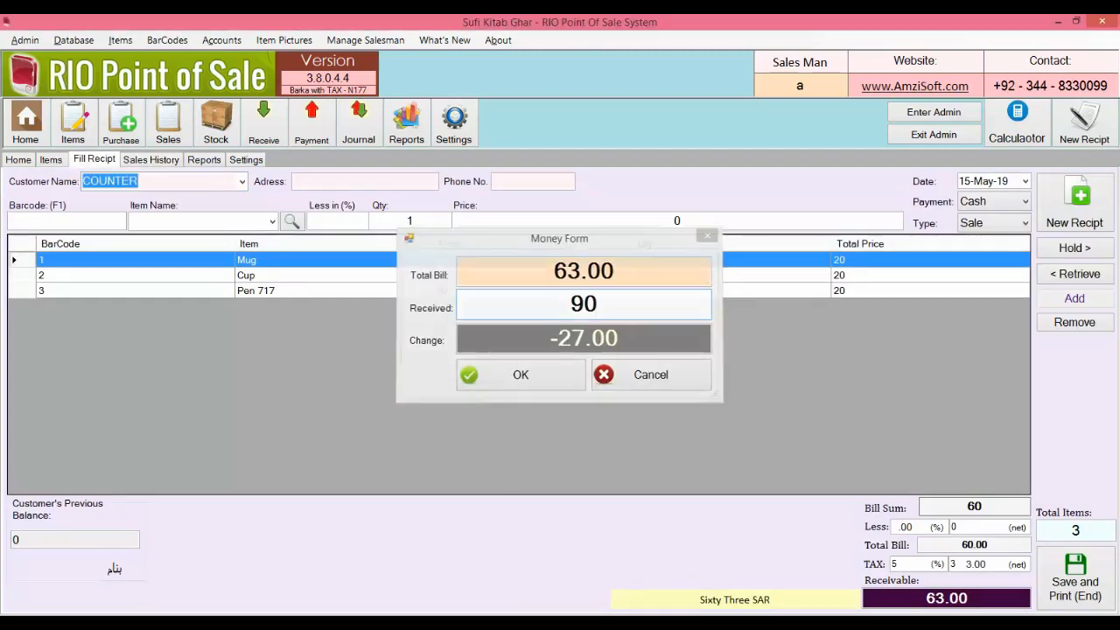
key("Return")
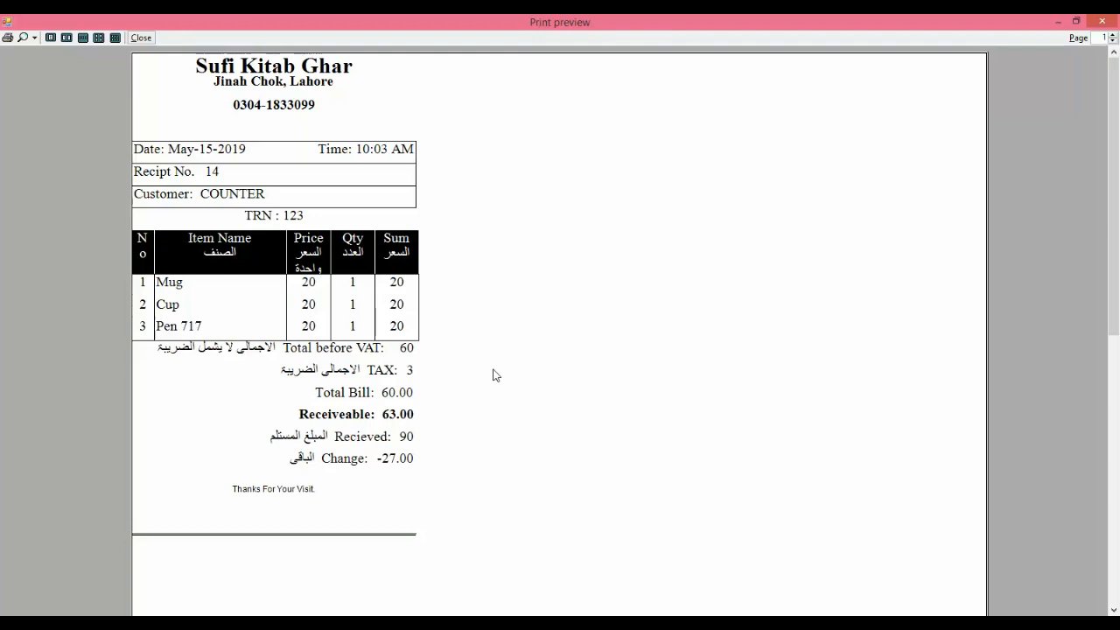
left_click(1108, 19)
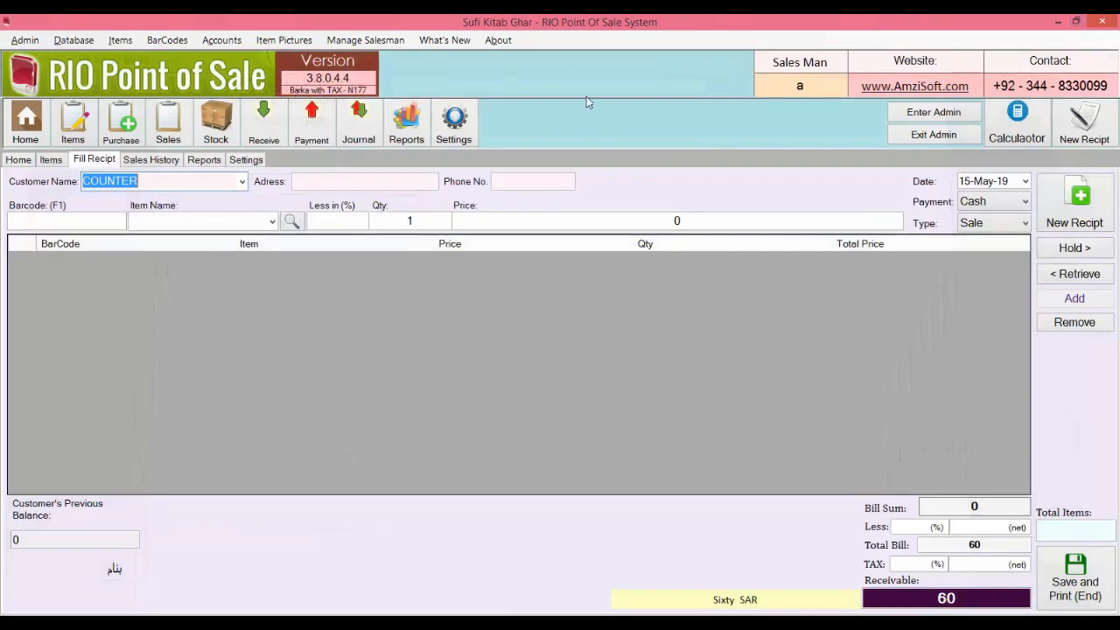
- Set the sales history's start date to 12-May-19 and save and print the sales list
left_click(169, 161)
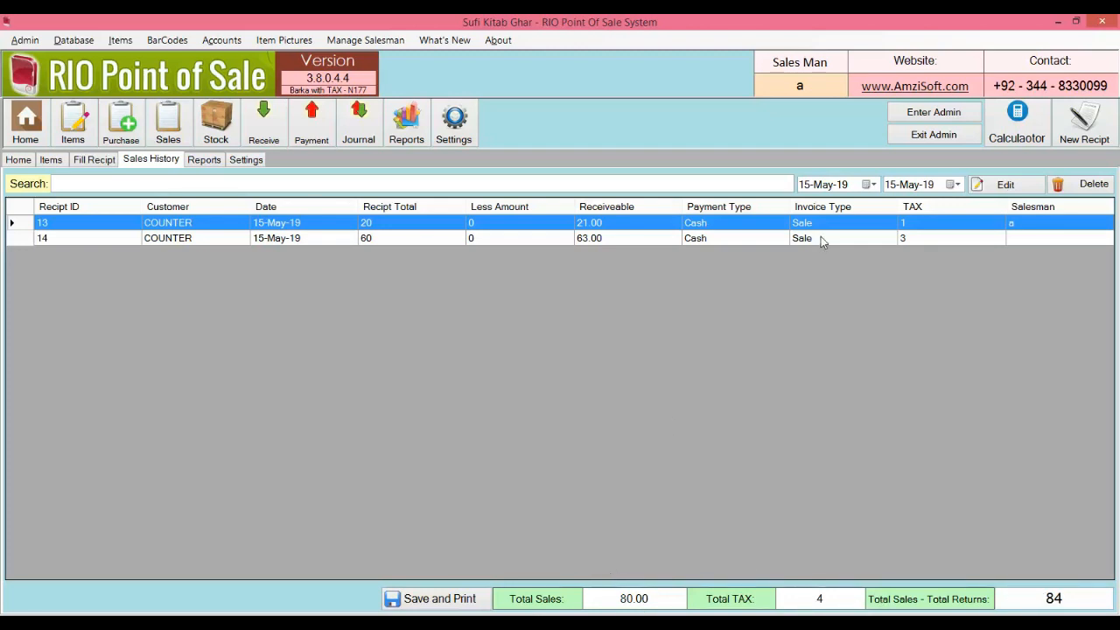
left_click(807, 187)
key("Down")
key("Down")
key("Down")
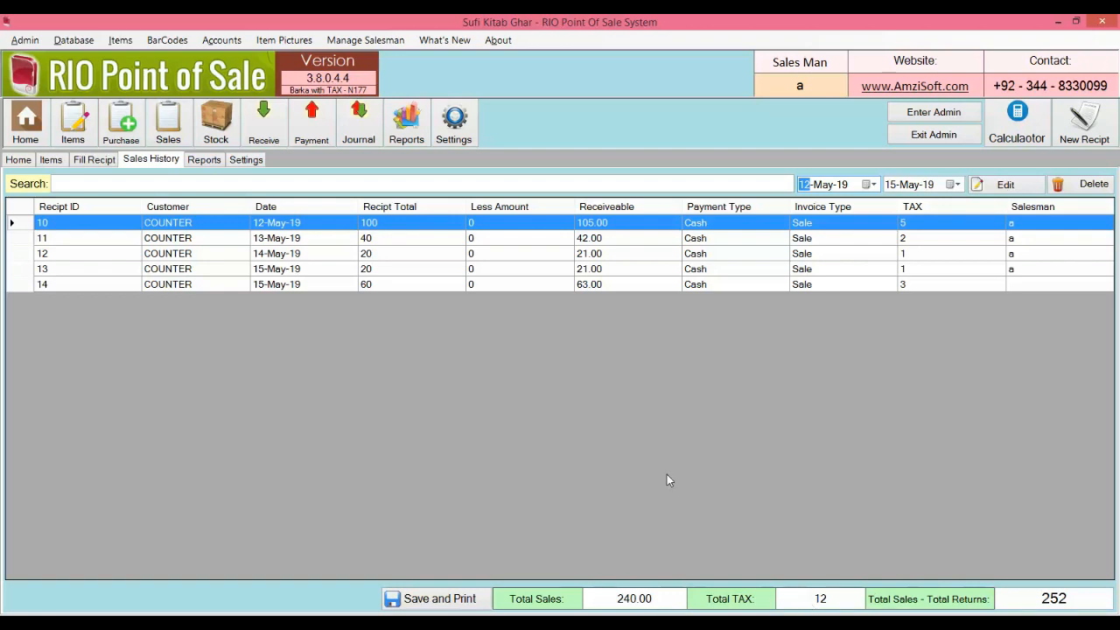
left_click(440, 600)
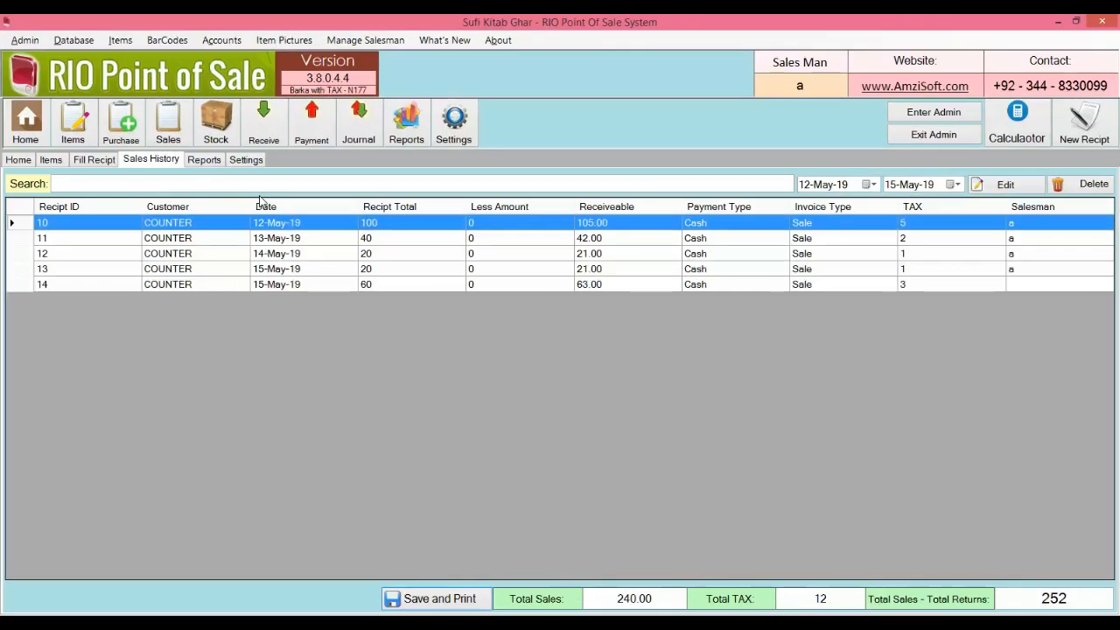
- Generate the Day Wise Sales Report for 01-May-19 to 15-May-19
left_click(215, 165)
left_click(234, 194)
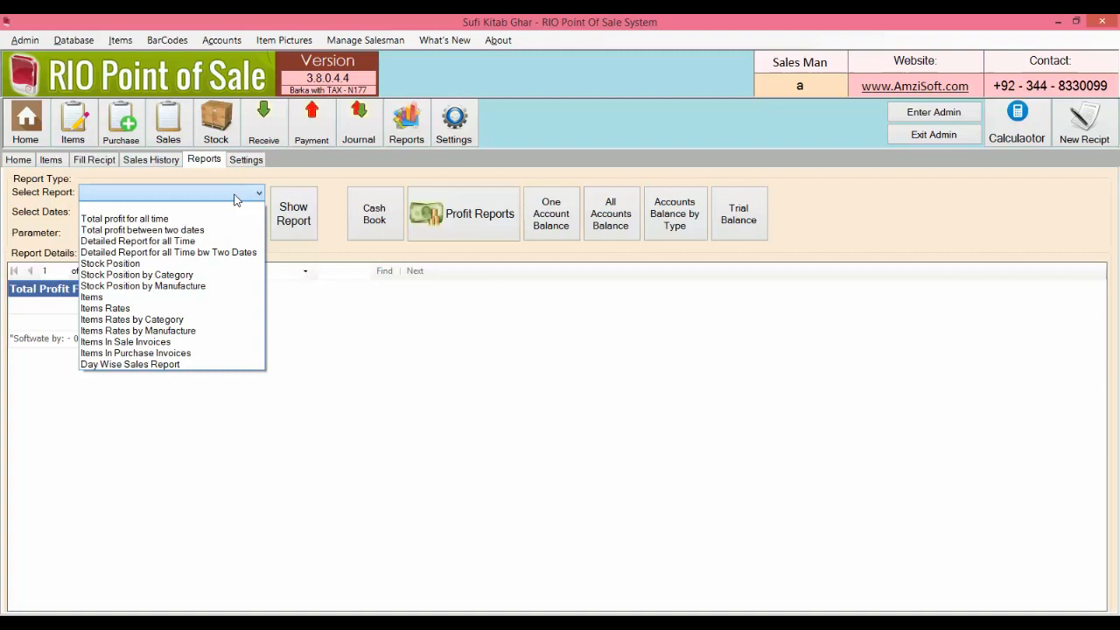
left_click(189, 364)
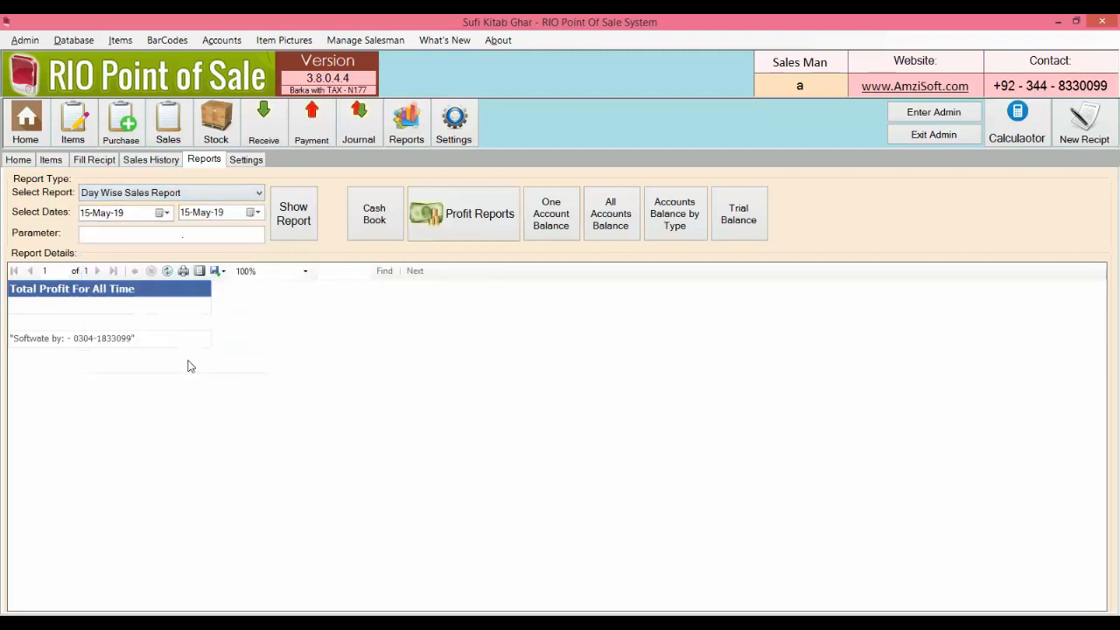
left_click(88, 214)
type("1")
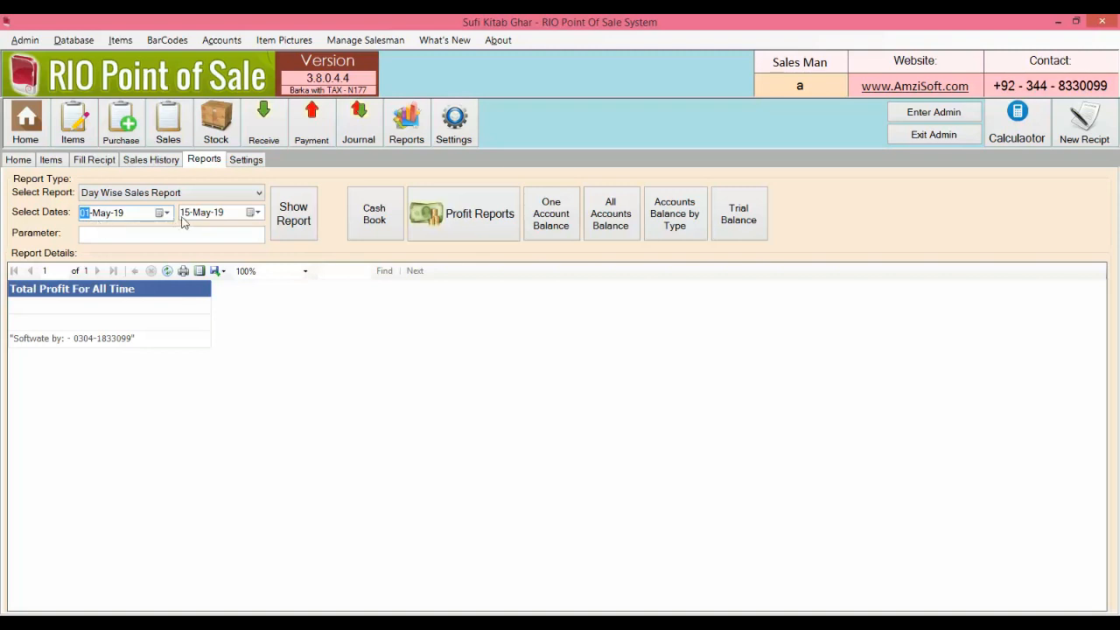
left_click(299, 223)
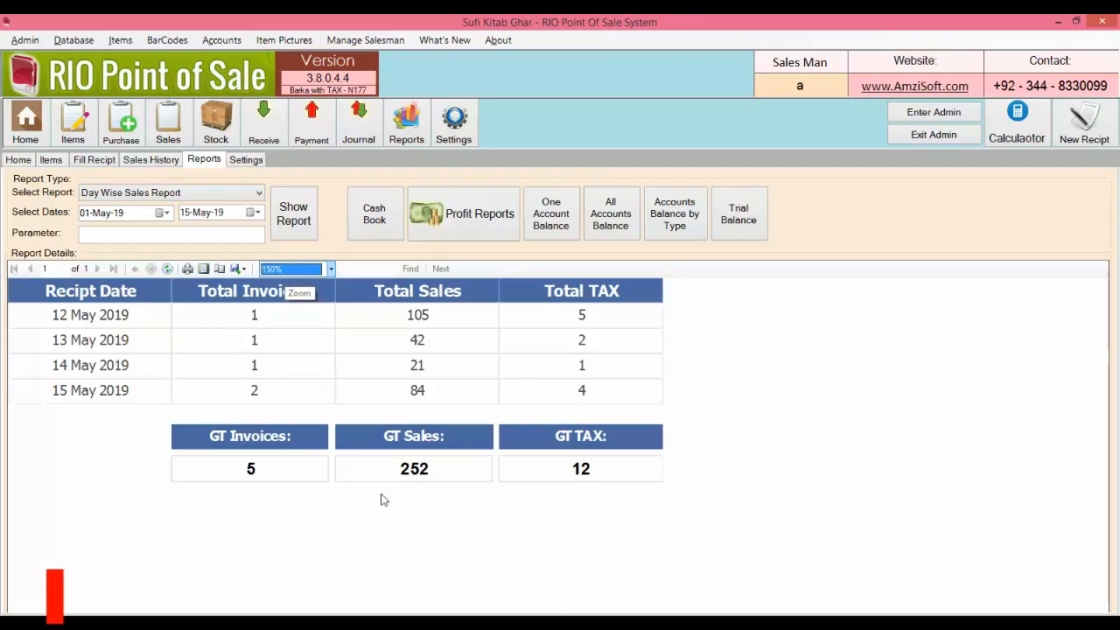
left_click(353, 269)
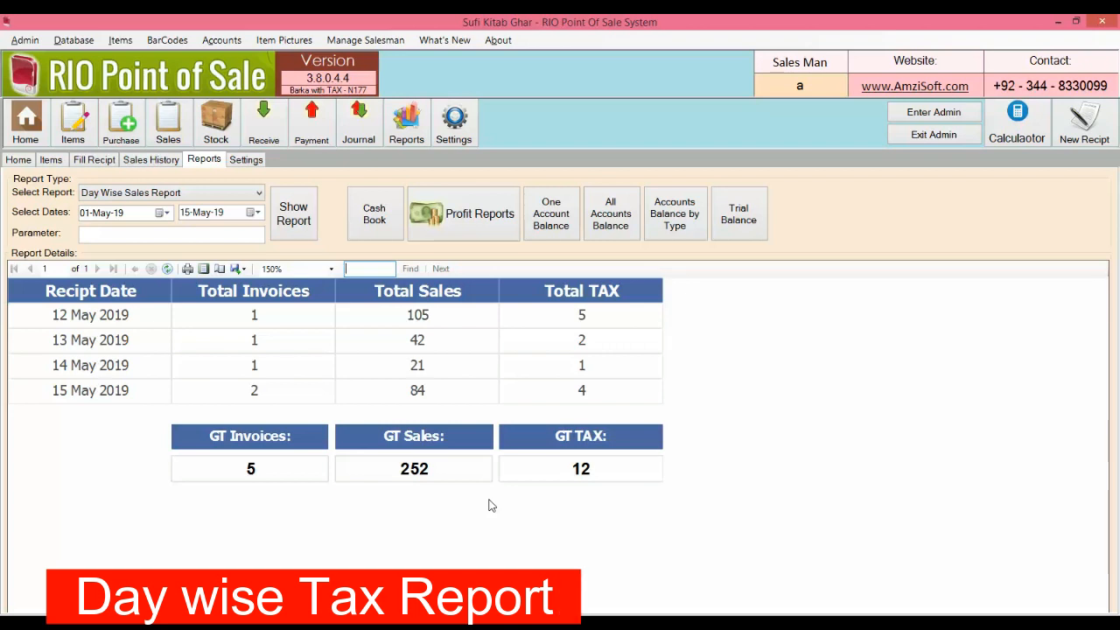
left_click(95, 161)
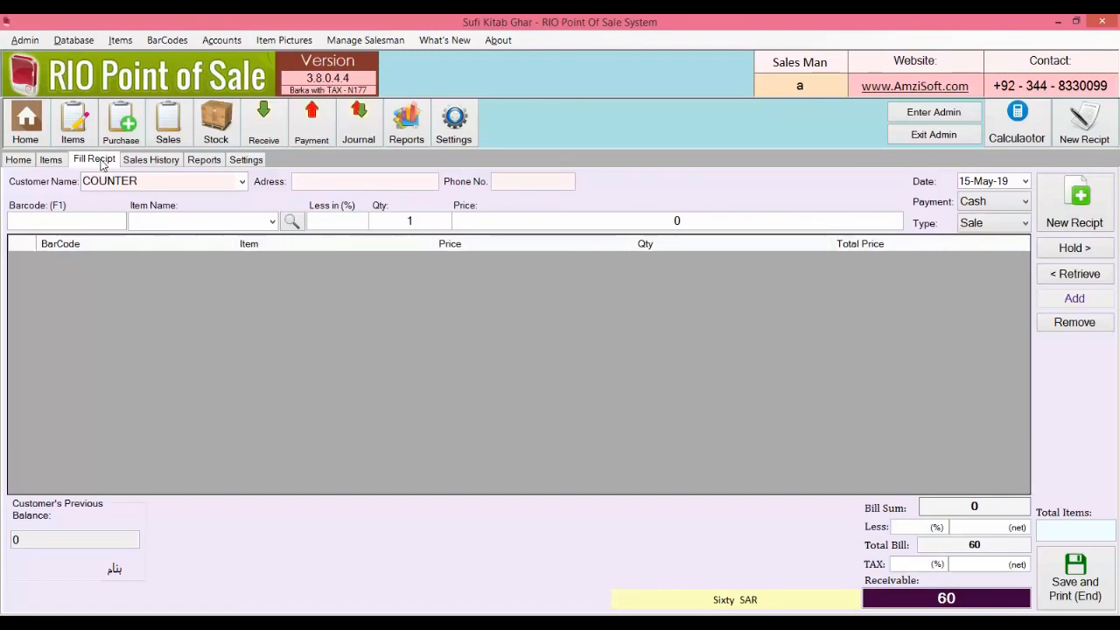
- Open the form for adding a new item, examine its fields including the Arabic name, and cancel without adding an item
left_click(45, 163)
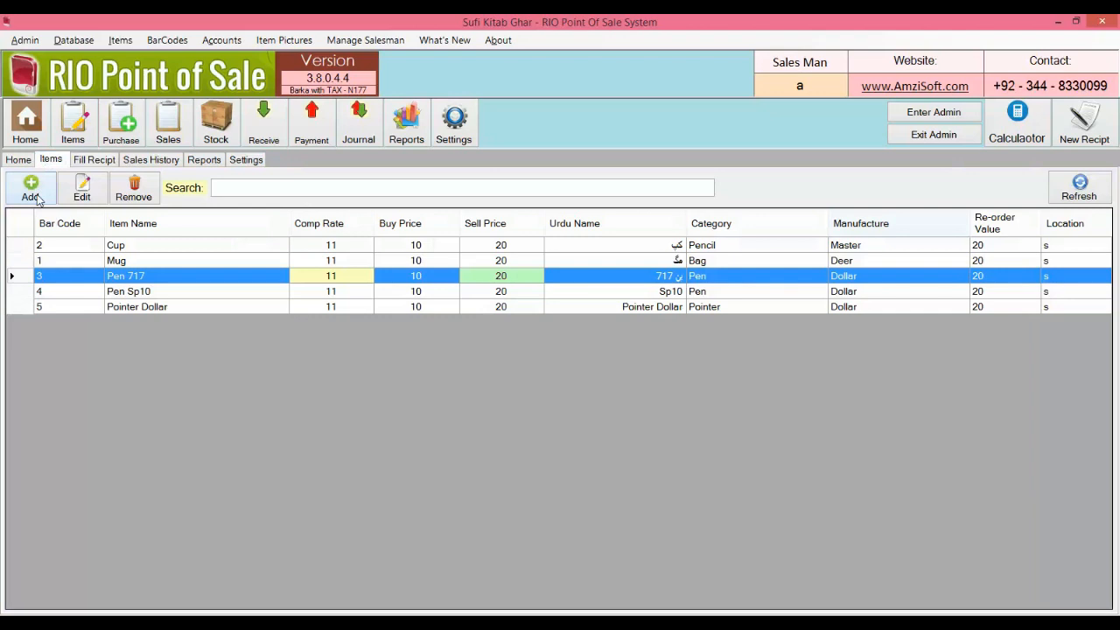
left_click(37, 198)
left_click(523, 317)
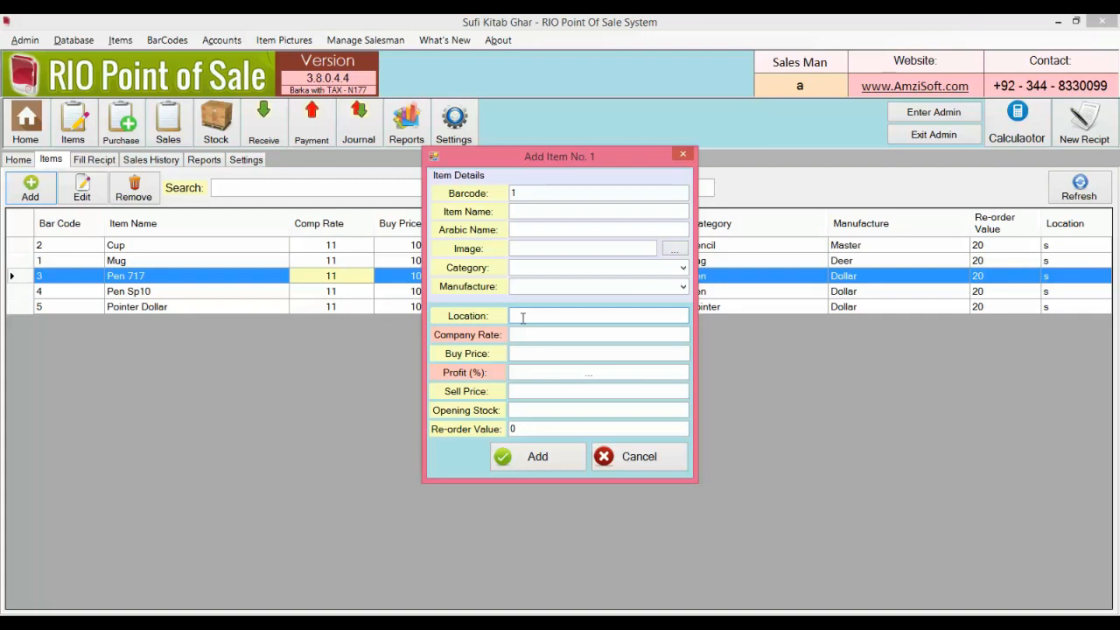
left_click(639, 456)
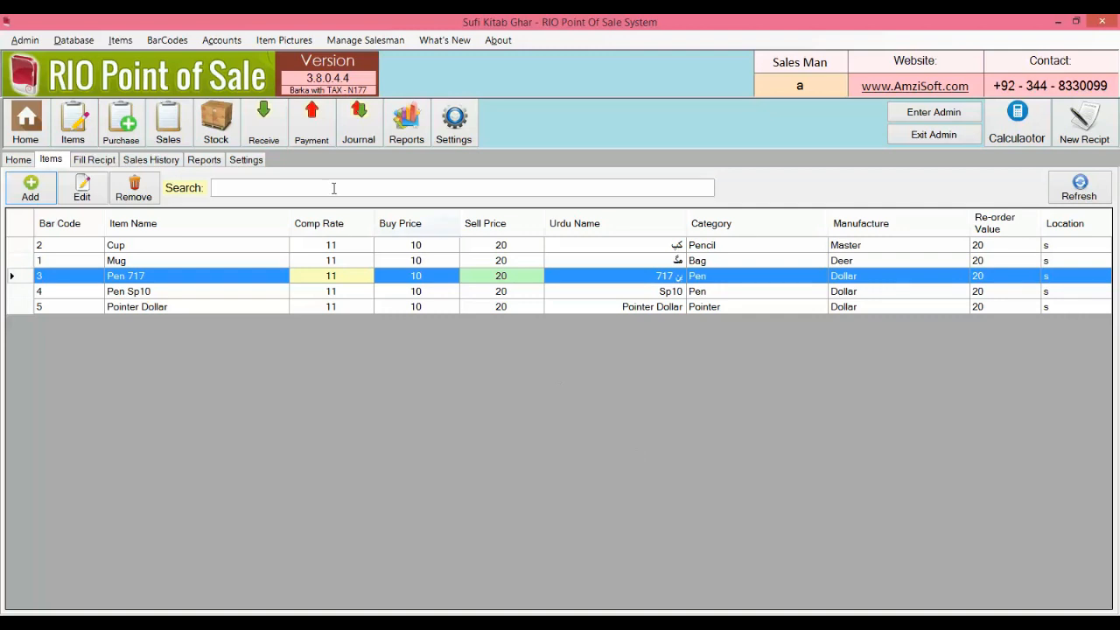
- Replace the company's TRN No. in the settings with a new tax registration number
left_click(247, 160)
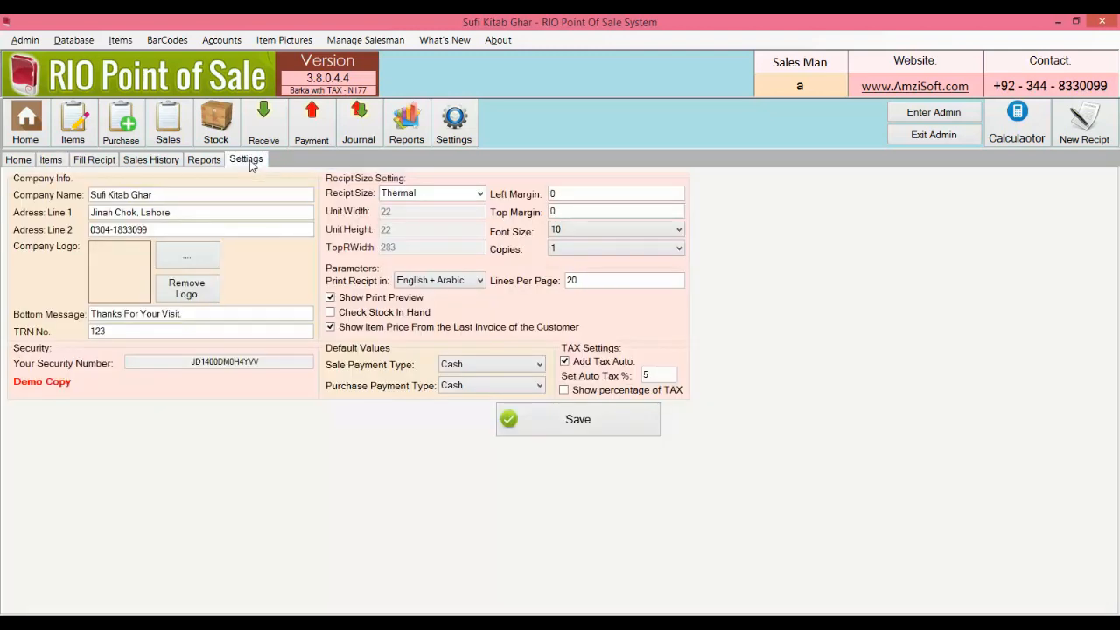
double_click(110, 331)
type("123456")
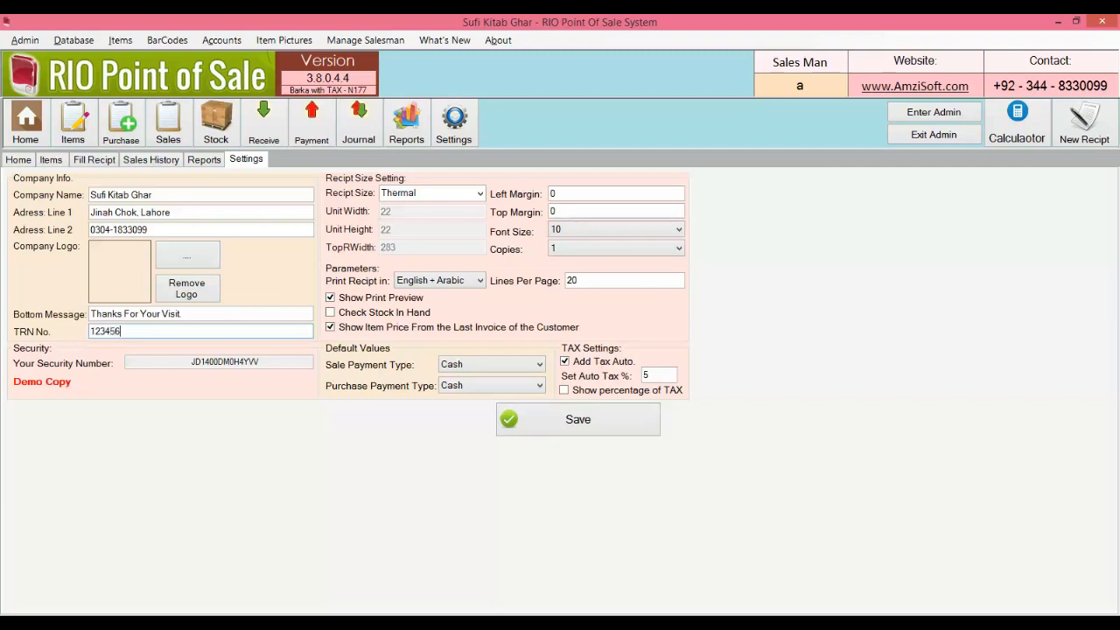